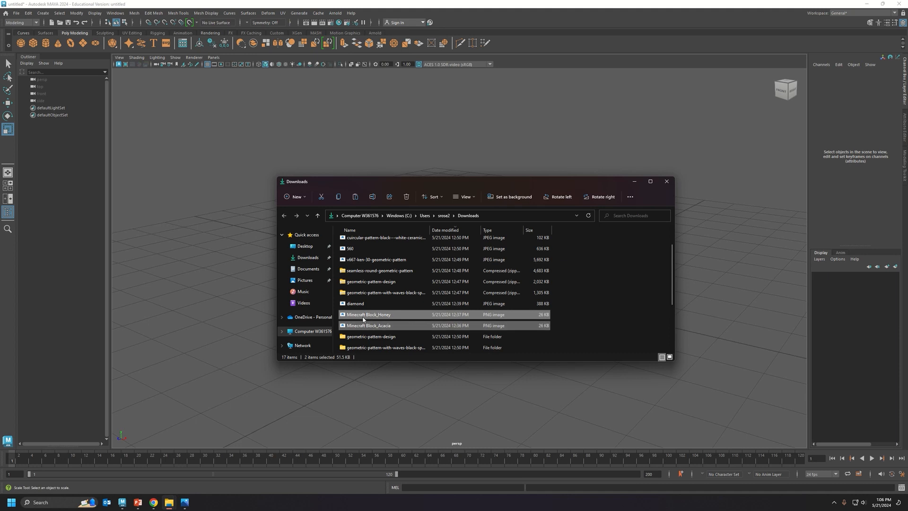
- Copy the diamond, Minecraft Block_Honey and Minecraft Block_Acacia images from Downloads into the MinecraftBlocks project's sourceimages folder
{"action": "left_click", "coordinate": [356, 303], "text": "shift"}
{"action": "scroll", "coordinate": [374, 333], "scroll_direction": "down", "scroll_amount": 2}
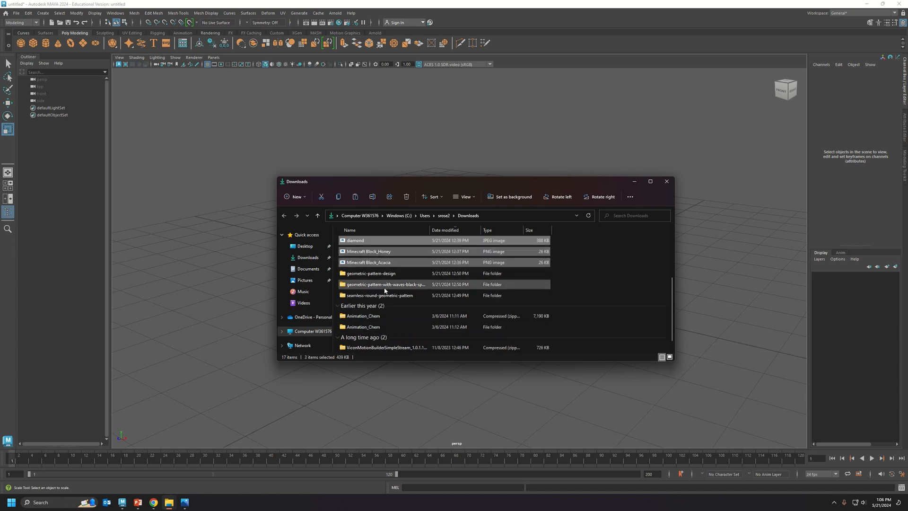
{"action": "left_click", "coordinate": [308, 269]}
{"action": "double_click", "coordinate": [362, 274]}
{"action": "scroll", "coordinate": [364, 307], "scroll_direction": "down", "scroll_amount": 2}
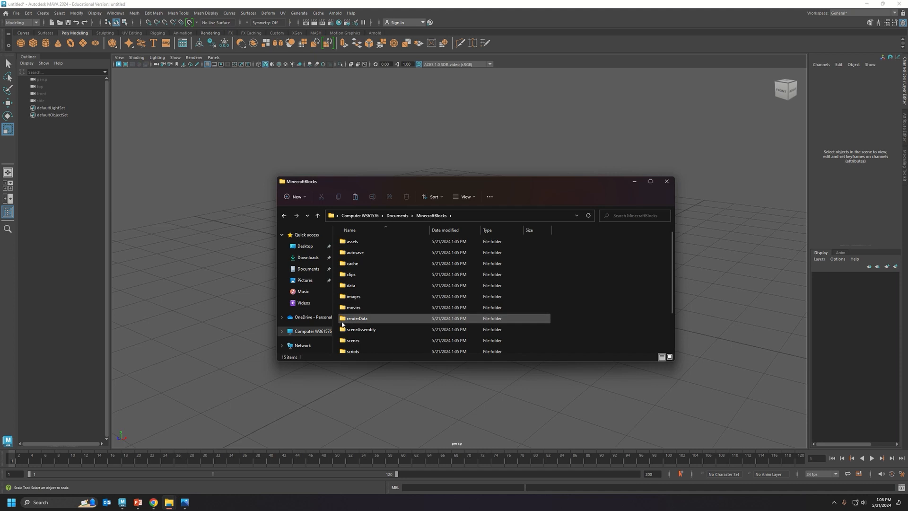
{"action": "double_click", "coordinate": [368, 326]}
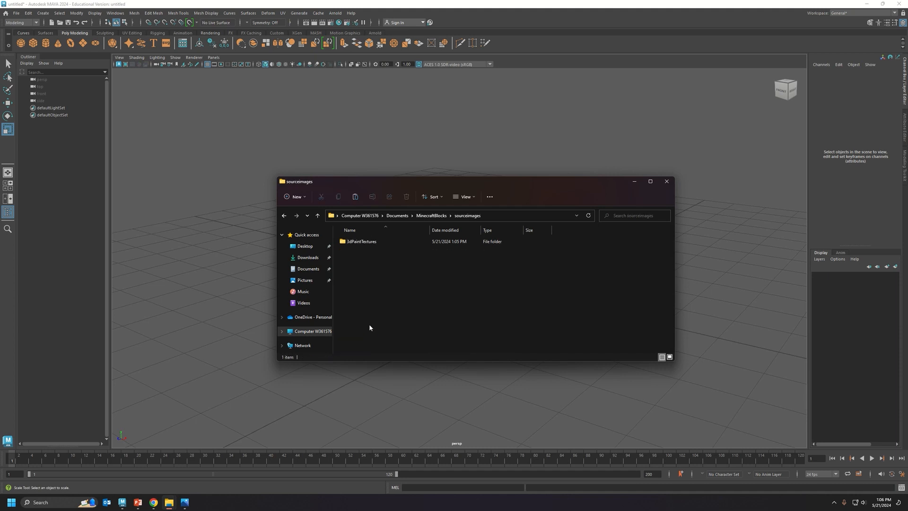
{"action": "key", "text": "ctrl+v"}
{"action": "left_click", "coordinate": [375, 283]}
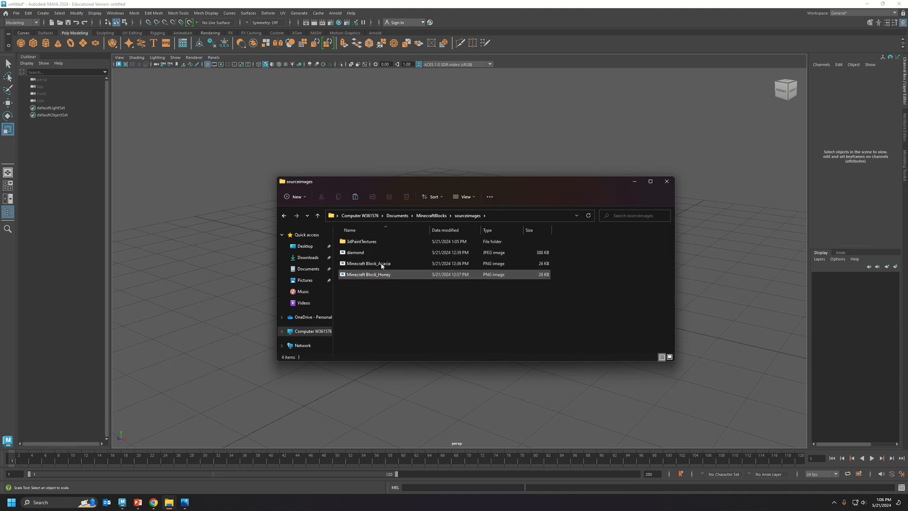
{"action": "left_click_drag", "start_coordinate": [384, 305], "coordinate": [356, 255]}
{"action": "left_click", "coordinate": [377, 298]}
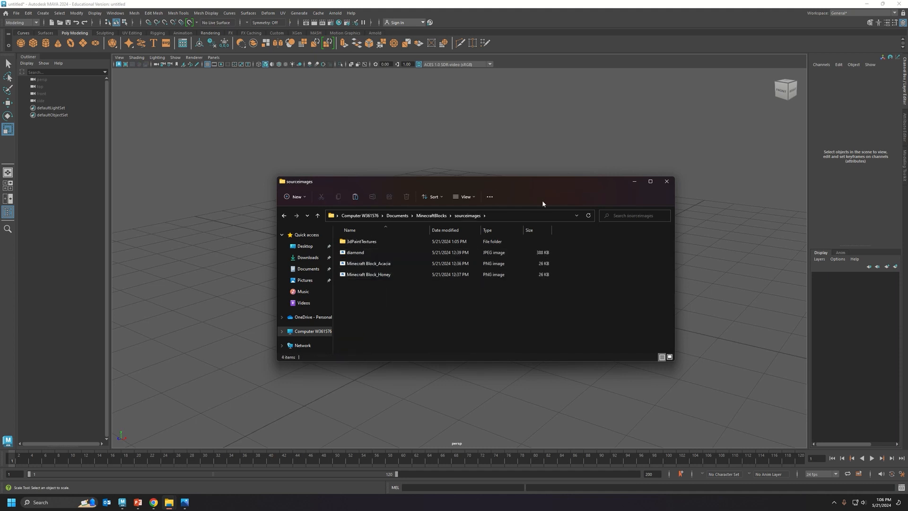
- Switch to Maya and create a polygon cube at the scene origin
{"action": "key", "text": "alt+Tab"}
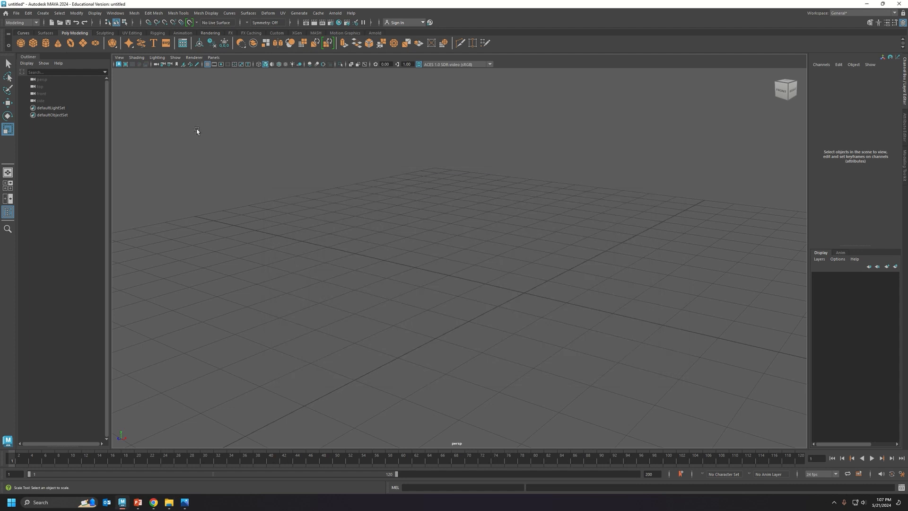
{"action": "left_click", "coordinate": [33, 43]}
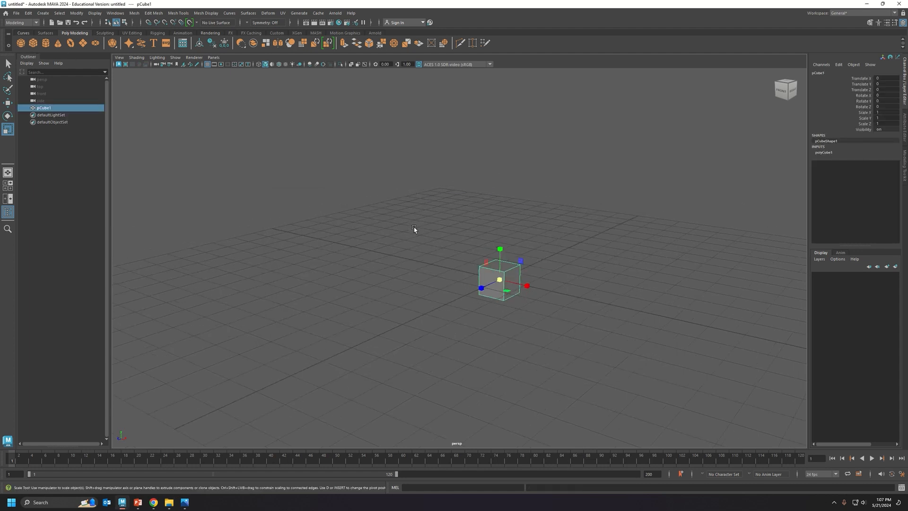
{"action": "left_click_drag", "start_coordinate": [413, 227], "coordinate": [459, 256], "text": "alt"}
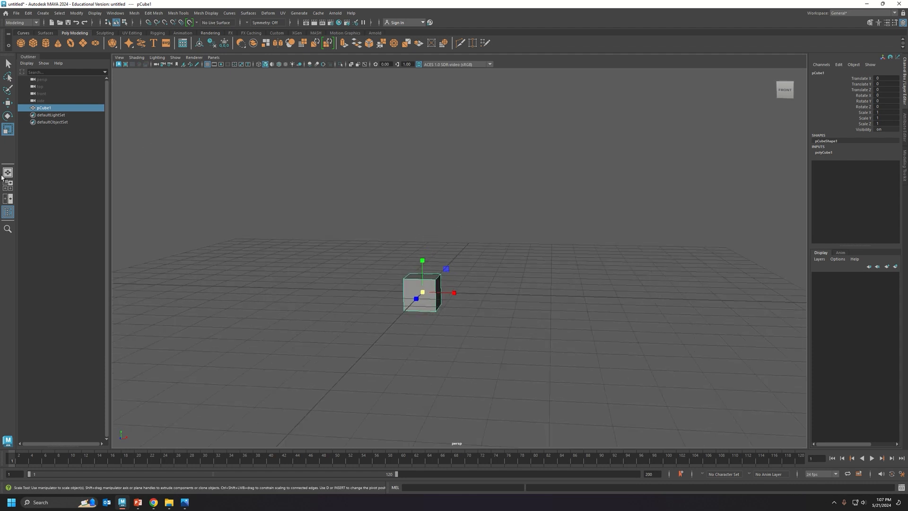
- Set the workspace to the four-view layout with top, perspective, front and side views
{"action": "key", "text": "space"}
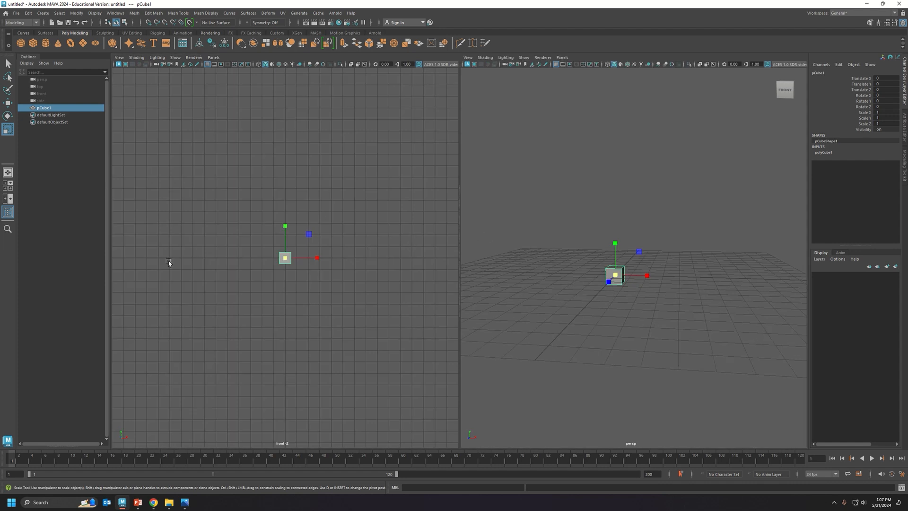
{"action": "left_click", "coordinate": [7, 186]}
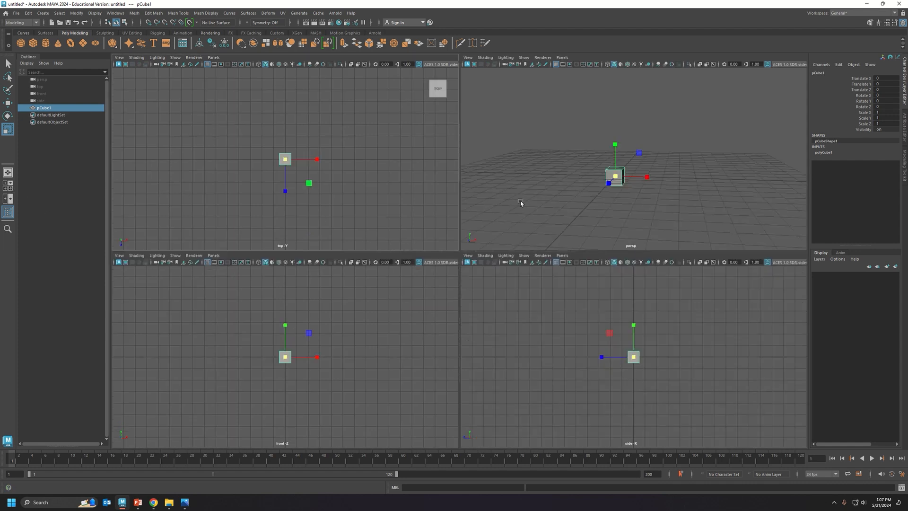
{"action": "key", "text": "space"}
{"action": "key", "text": "space"}
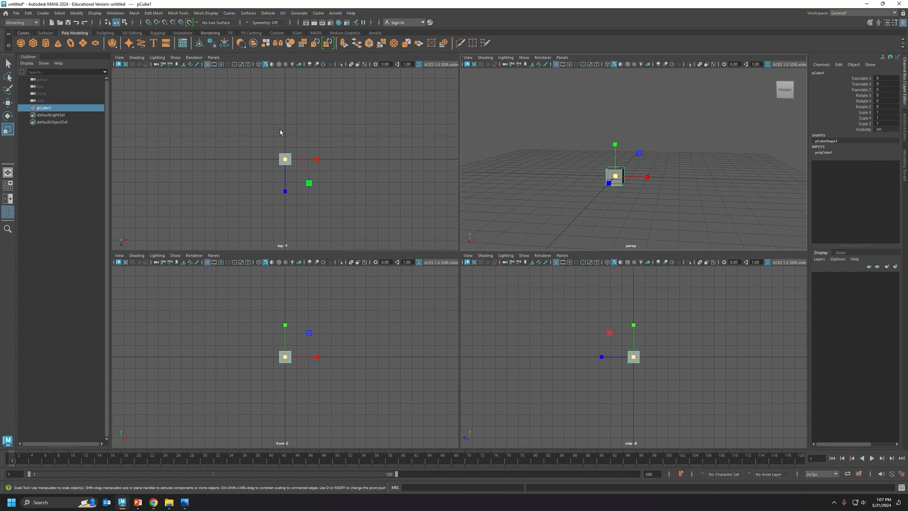
- Maximize individual views in turn to examine the cube from the top, front and side, ending in perspective
{"action": "key", "text": "space"}
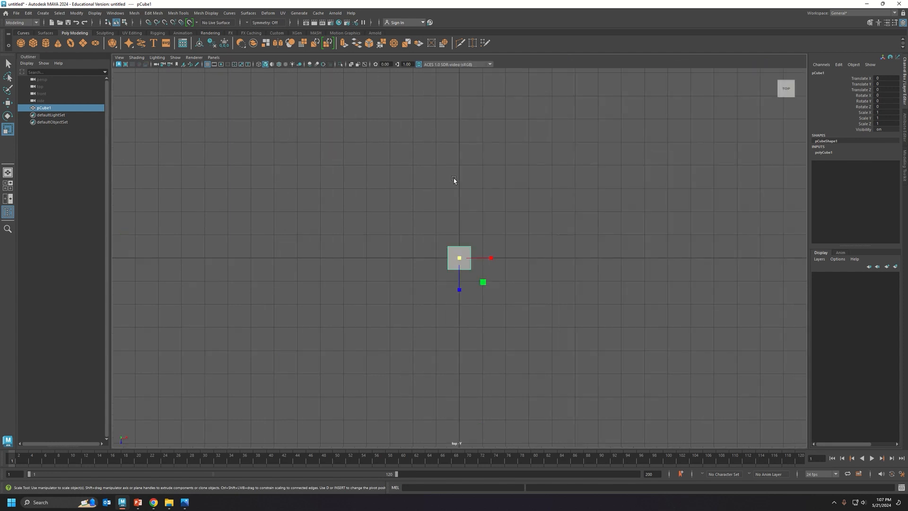
{"action": "key", "text": "space"}
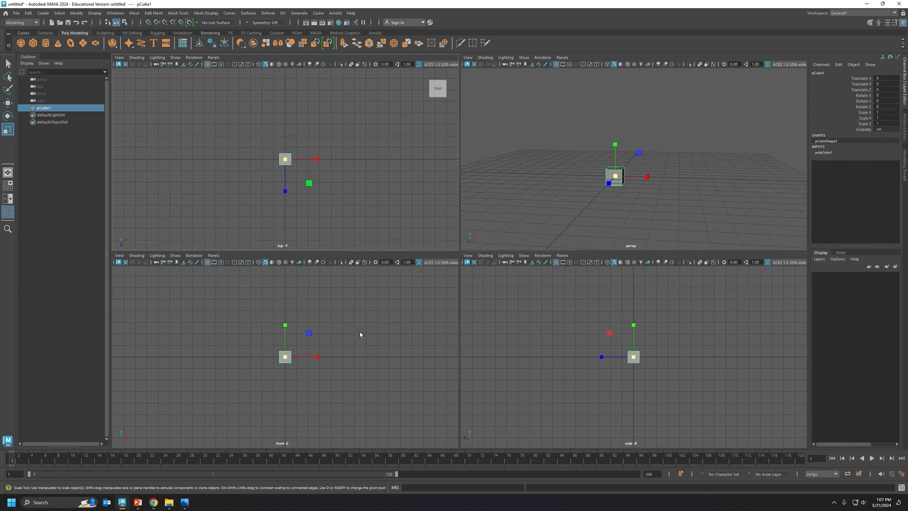
{"action": "key", "text": "space"}
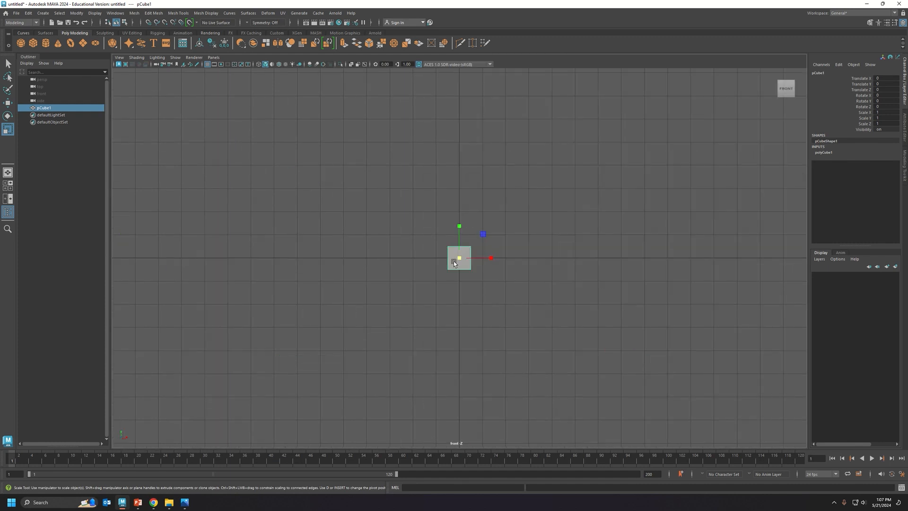
{"action": "key", "text": "space"}
{"action": "key", "text": "space"}
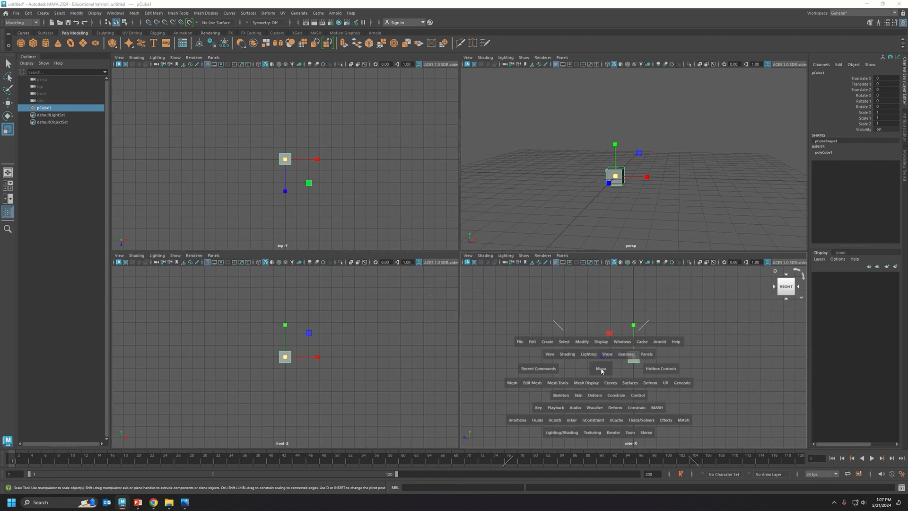
{"action": "key", "text": "space"}
{"action": "key", "text": "space"}
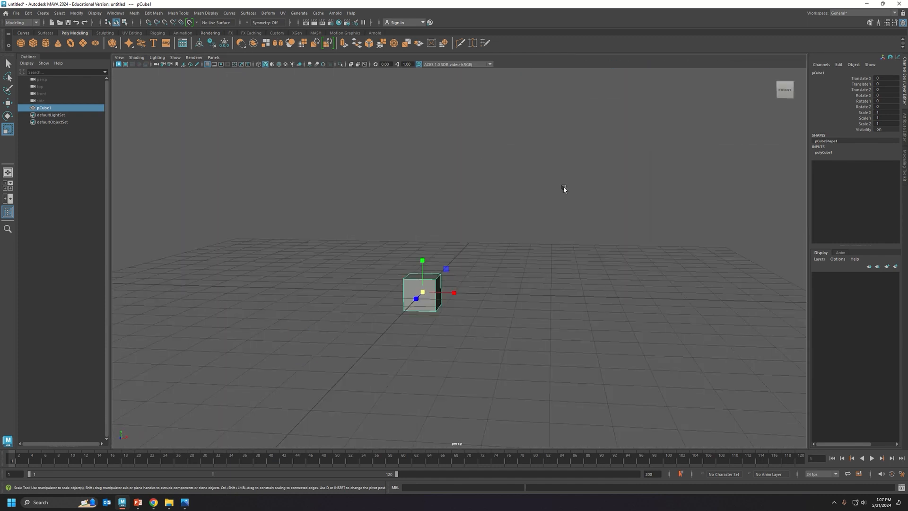
- Bring up the hotbox over the perspective view and look at its central view-switching control
{"action": "key", "text": "space"}
{"action": "key", "text": "space"}
{"action": "key", "text": "space"}
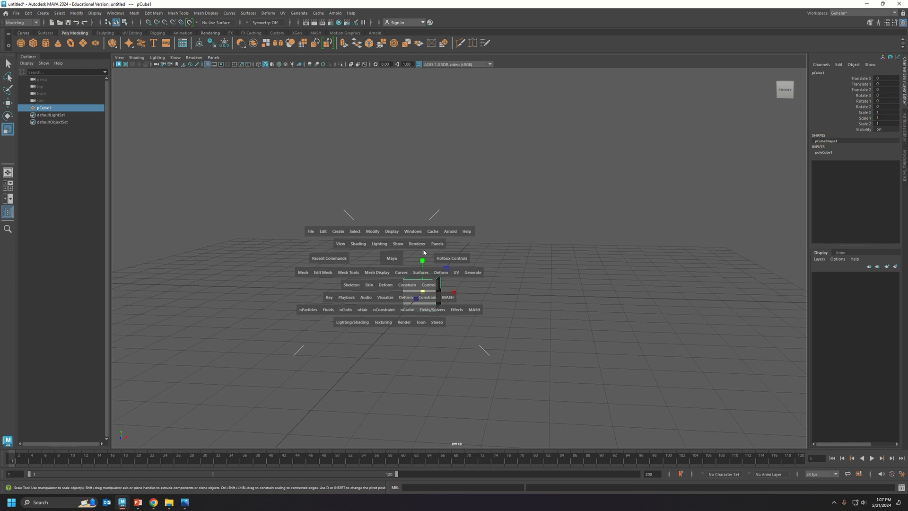
{"action": "left_click", "coordinate": [393, 258]}
{"action": "mouse_move", "coordinate": [393, 258]}
{"action": "left_mouse_down"}
{"action": "mouse_move", "coordinate": [392, 242]}
{"action": "mouse_move", "coordinate": [373, 249]}
{"action": "mouse_move", "coordinate": [378, 265]}
{"action": "mouse_move", "coordinate": [413, 275]}
{"action": "mouse_move", "coordinate": [426, 251]}
{"action": "mouse_move", "coordinate": [364, 255]}
{"action": "mouse_move", "coordinate": [364, 266]}
{"action": "mouse_move", "coordinate": [367, 248]}
{"action": "mouse_move", "coordinate": [421, 258]}
{"action": "mouse_move", "coordinate": [371, 248]}
{"action": "mouse_move", "coordinate": [368, 260]}
{"action": "mouse_move", "coordinate": [392, 271]}
{"action": "mouse_move", "coordinate": [418, 263]}
{"action": "mouse_move", "coordinate": [373, 253]}
{"action": "mouse_move", "coordinate": [424, 263]}
{"action": "mouse_move", "coordinate": [368, 249]}
{"action": "mouse_move", "coordinate": [363, 259]}
{"action": "mouse_move", "coordinate": [418, 269]}
{"action": "mouse_move", "coordinate": [381, 258]}
{"action": "mouse_move", "coordinate": [413, 265]}
{"action": "mouse_move", "coordinate": [384, 266]}
{"action": "mouse_move", "coordinate": [392, 259]}
{"action": "left_mouse_up"}
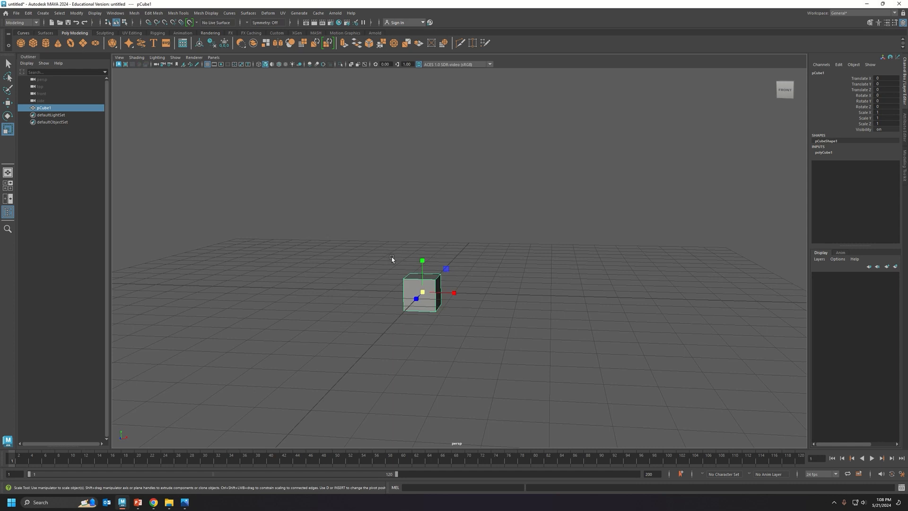
- Scale the cube up uniformly to about 10.516 in the maximized front view
{"action": "key", "text": "space"}
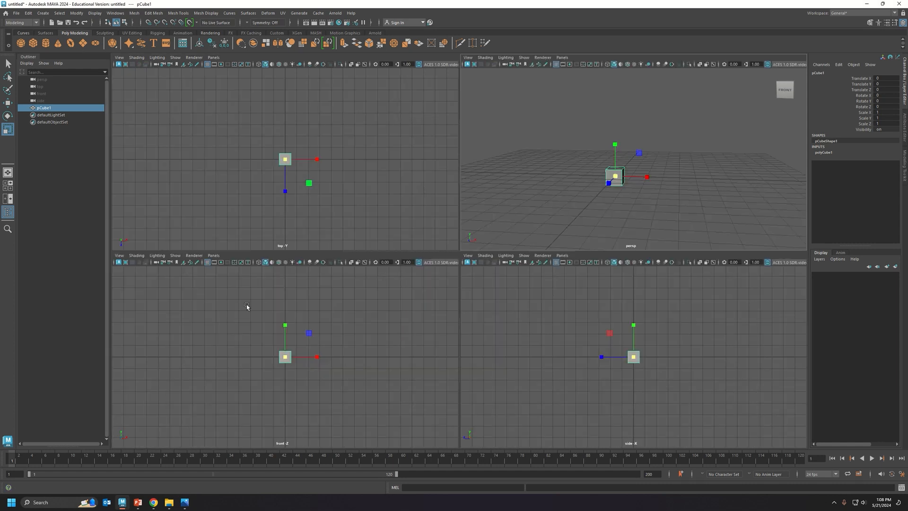
{"action": "key", "text": "space"}
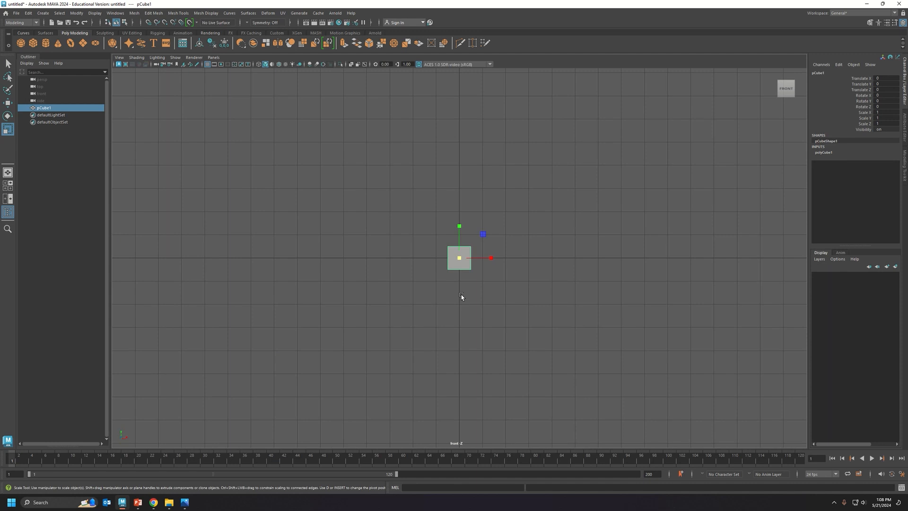
{"action": "scroll", "coordinate": [511, 305], "scroll_direction": "up", "scroll_amount": 3}
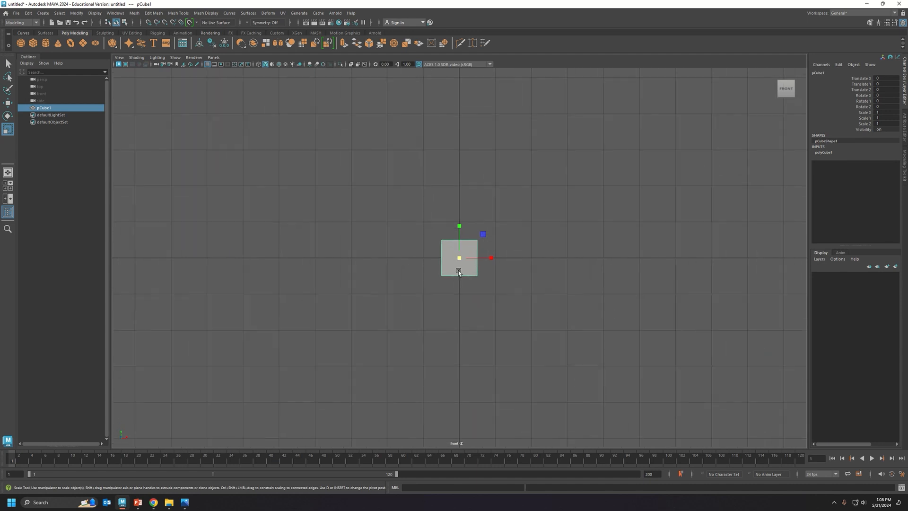
{"action": "scroll", "coordinate": [468, 281], "scroll_direction": "down", "scroll_amount": 5}
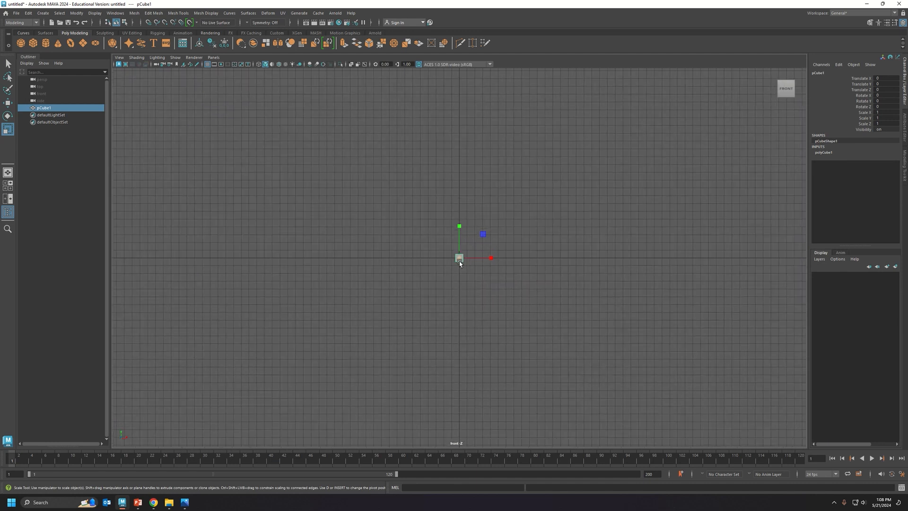
{"action": "left_click", "coordinate": [461, 260]}
{"action": "left_click_drag", "start_coordinate": [461, 261], "coordinate": [527, 258]}
{"action": "left_click", "coordinate": [323, 225]}
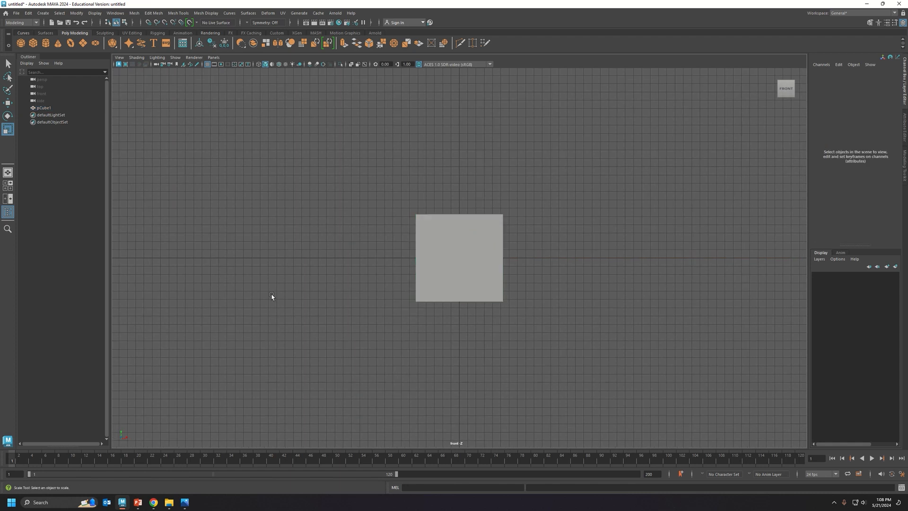
{"action": "scroll", "coordinate": [476, 162], "scroll_direction": "up", "scroll_amount": 4}
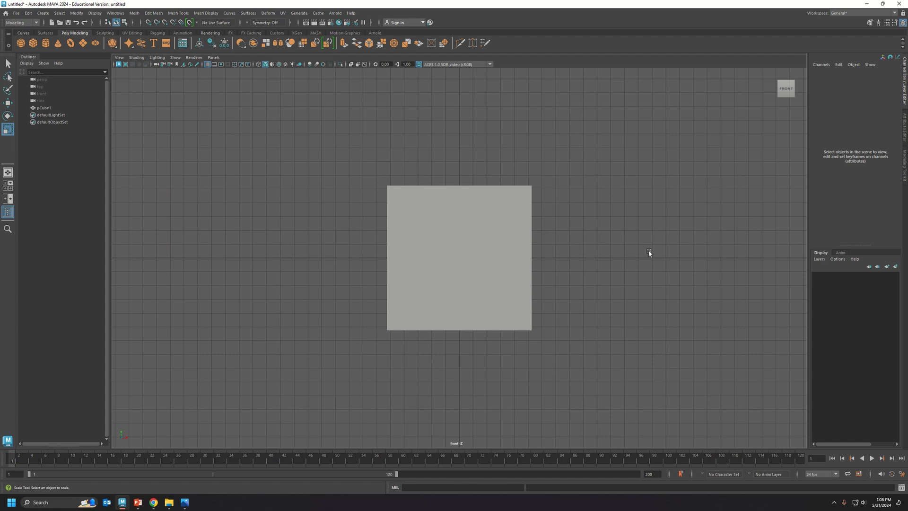
{"action": "scroll", "coordinate": [476, 321], "scroll_direction": "down", "scroll_amount": 5}
- Move the cube straight up in the front view to a Translate Y of about 5.28, resting its base on the grid line
{"action": "left_click", "coordinate": [451, 256]}
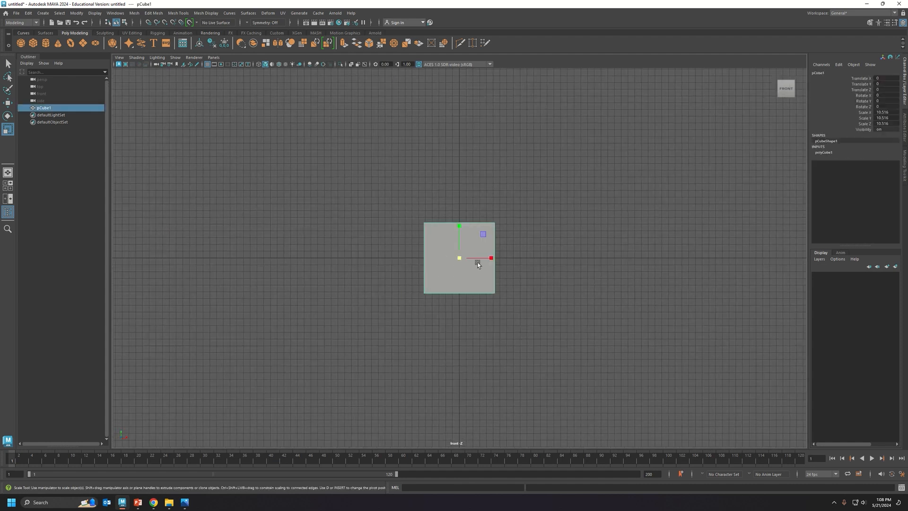
{"action": "middle_click_drag", "start_coordinate": [471, 267], "coordinate": [449, 283], "text": "alt"}
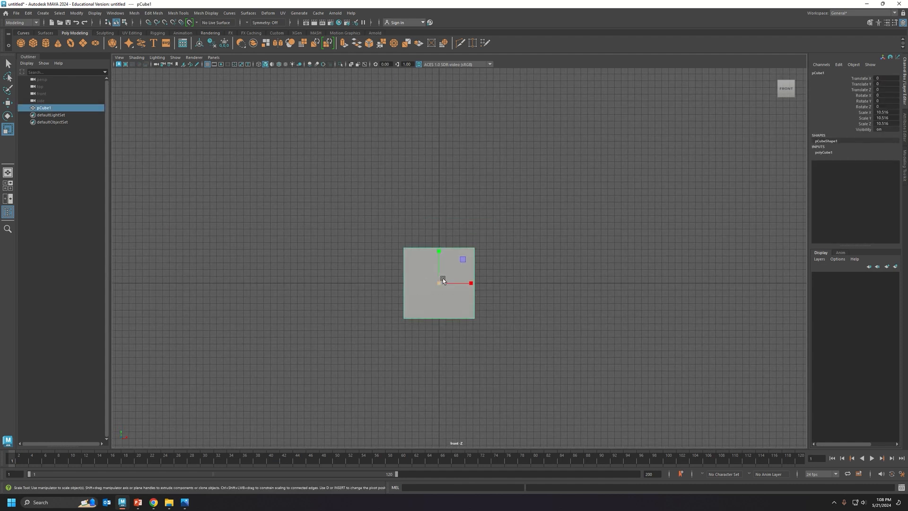
{"action": "key", "text": "w"}
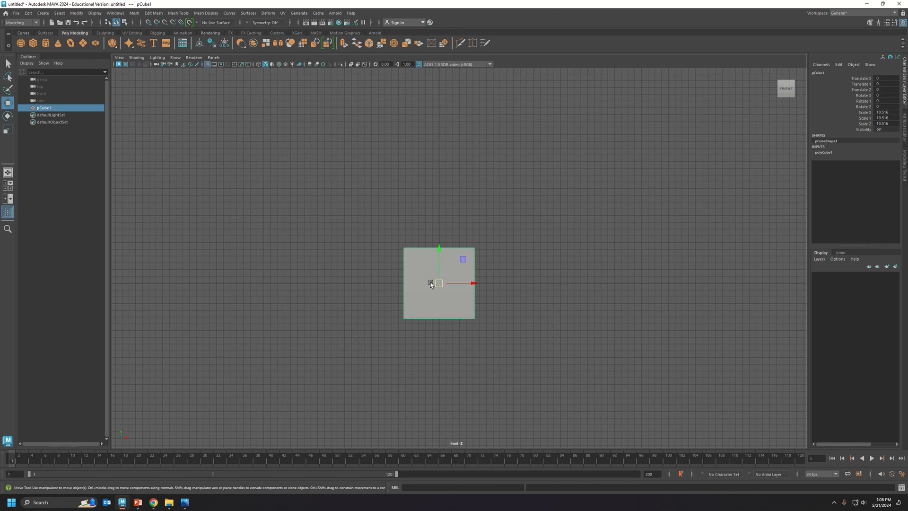
{"action": "key", "text": "x"}
{"action": "left_click", "coordinate": [149, 22]}
{"action": "key", "text": "c"}
{"action": "key", "text": "x"}
{"action": "key", "text": "v"}
{"action": "key", "text": "x"}
{"action": "left_click_drag", "start_coordinate": [438, 266], "coordinate": [421, 220]}
{"action": "scroll", "coordinate": [411, 279], "scroll_direction": "up", "scroll_amount": 3}
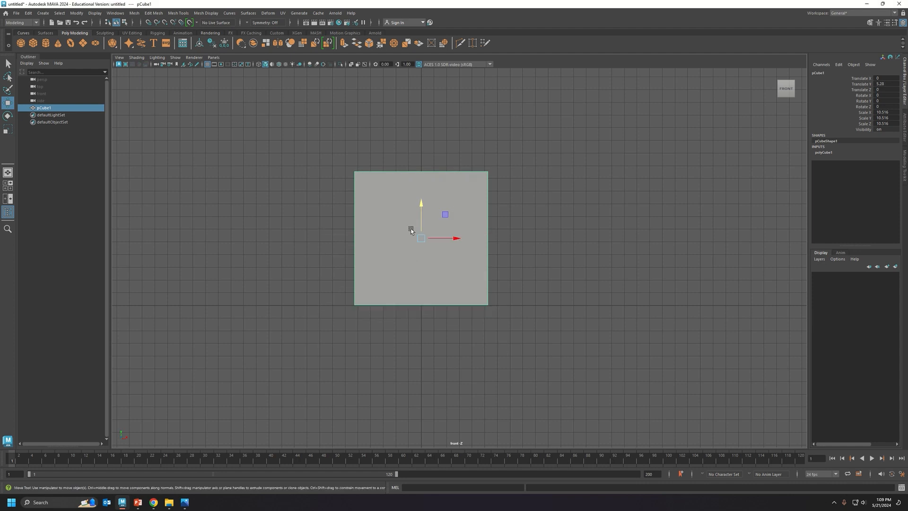
- In the perspective view, lower the cube's pivot to its base and scale the cube down uniformly to about 5.742
{"action": "key", "text": "space"}
{"action": "left_click_drag", "start_coordinate": [411, 228], "coordinate": [401, 278]}
{"action": "key", "text": "d"}
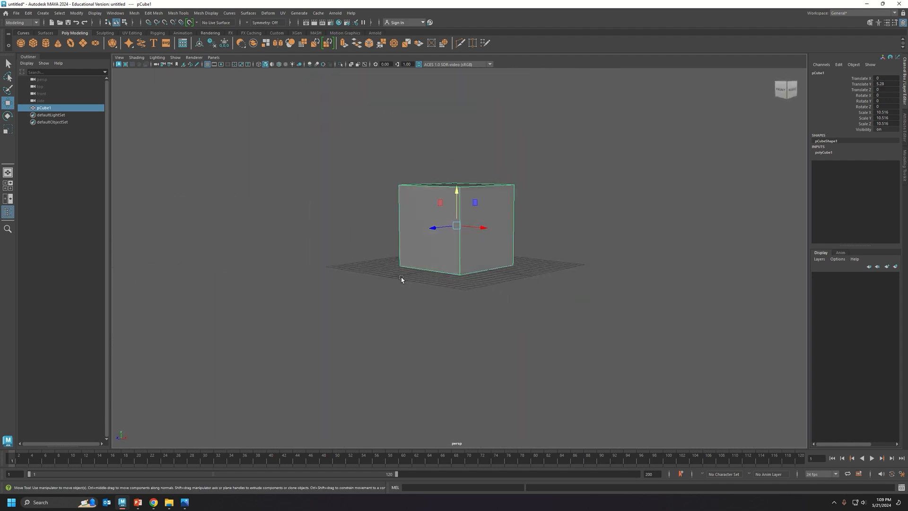
{"action": "left_click_drag", "start_coordinate": [456, 194], "coordinate": [455, 237]}
{"action": "key", "text": "r"}
{"action": "left_click_drag", "start_coordinate": [456, 268], "coordinate": [411, 285]}
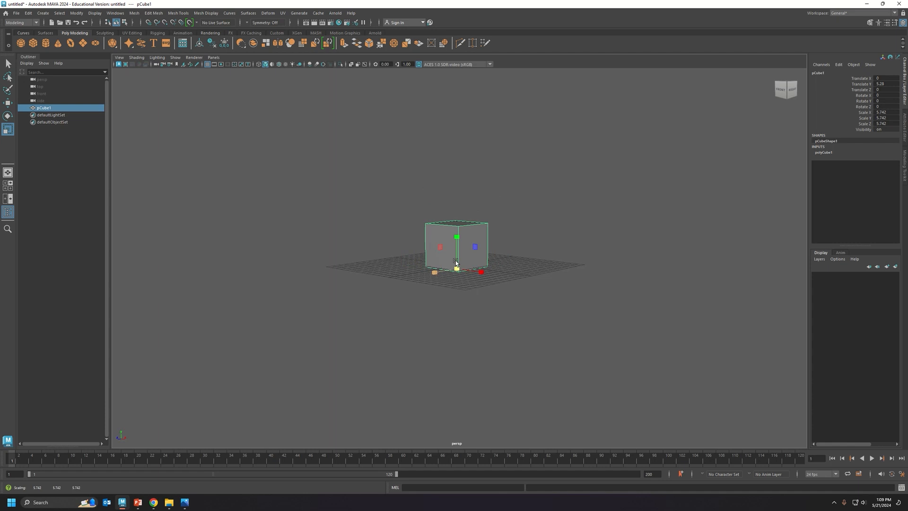
- Raise the cube's pivot along the vertical axis to about the middle of the cube
{"action": "key", "text": "d"}
{"action": "scroll", "coordinate": [456, 261], "scroll_direction": "up", "scroll_amount": 4}
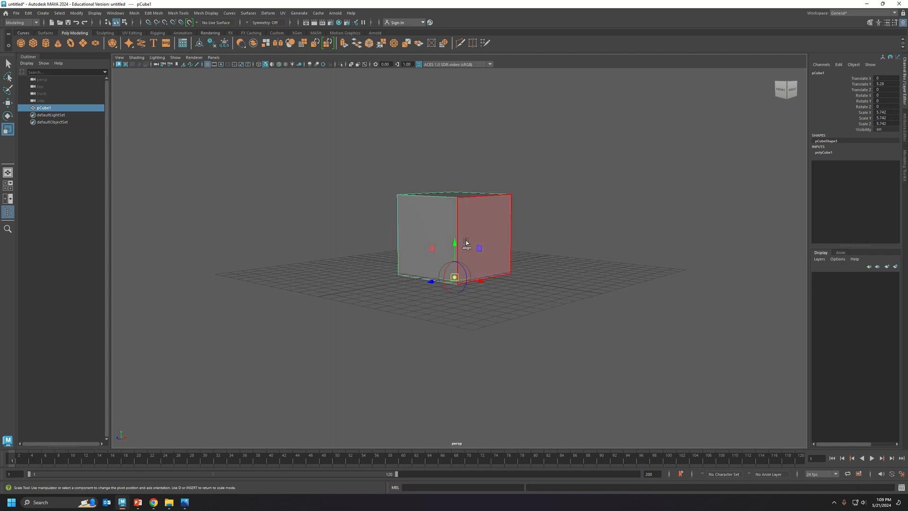
{"action": "key", "text": "d"}
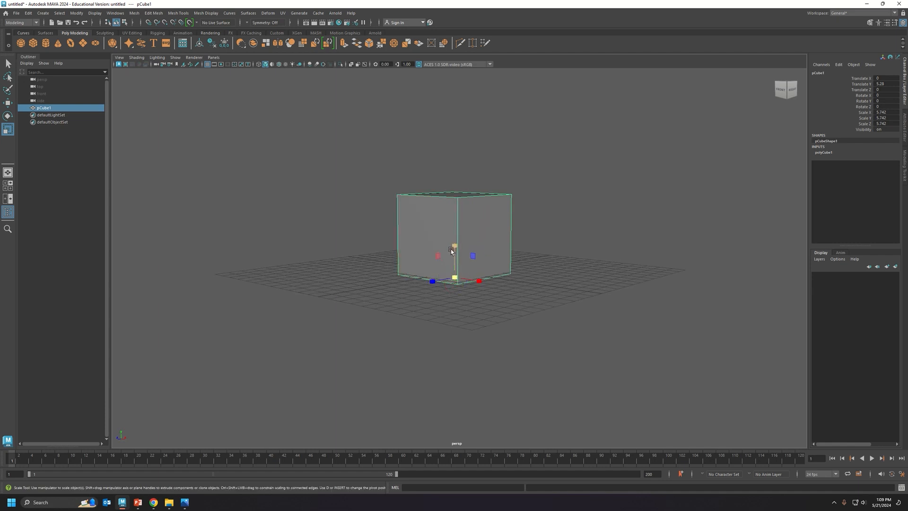
{"action": "key", "text": "d"}
{"action": "key", "text": "d"}
{"action": "key", "text": "d"}
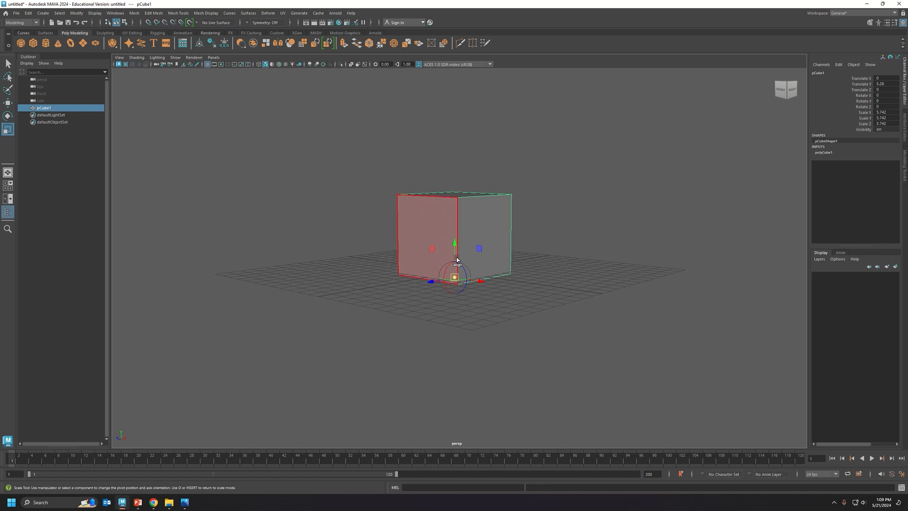
{"action": "left_click_drag", "start_coordinate": [457, 259], "coordinate": [459, 200]}
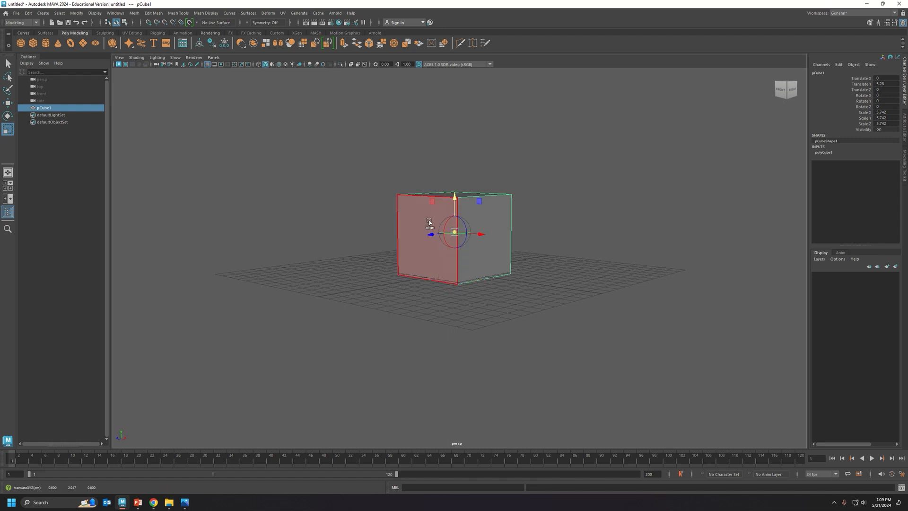
{"action": "key", "text": "d"}
{"action": "mouse_move", "coordinate": [456, 247]}
{"action": "left_mouse_down", "text": "alt"}
{"action": "mouse_move", "coordinate": [459, 255]}
{"action": "mouse_move", "coordinate": [435, 266]}
{"action": "mouse_move", "coordinate": [449, 246]}
{"action": "left_mouse_up", "text": "alt"}
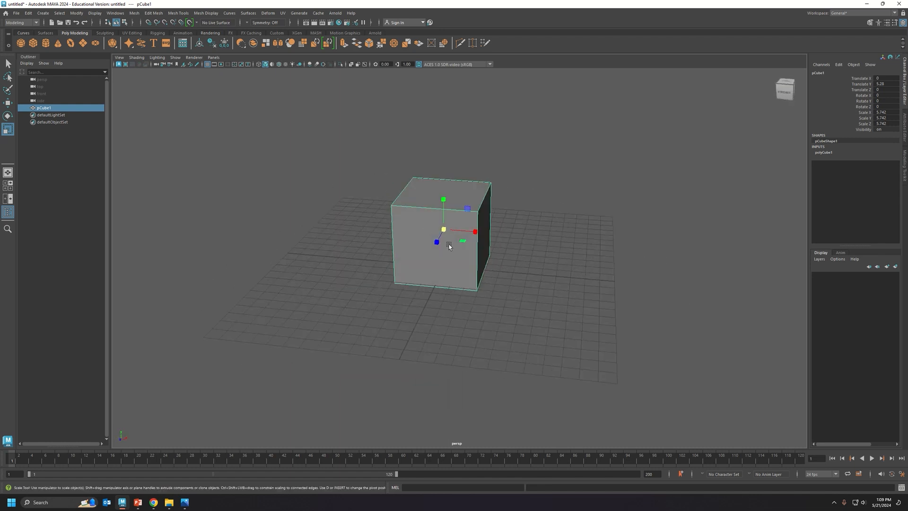
- Center the cube's pivot on the object
{"action": "left_click", "coordinate": [200, 45]}
{"action": "left_click_drag", "start_coordinate": [528, 250], "coordinate": [447, 231], "text": "alt"}
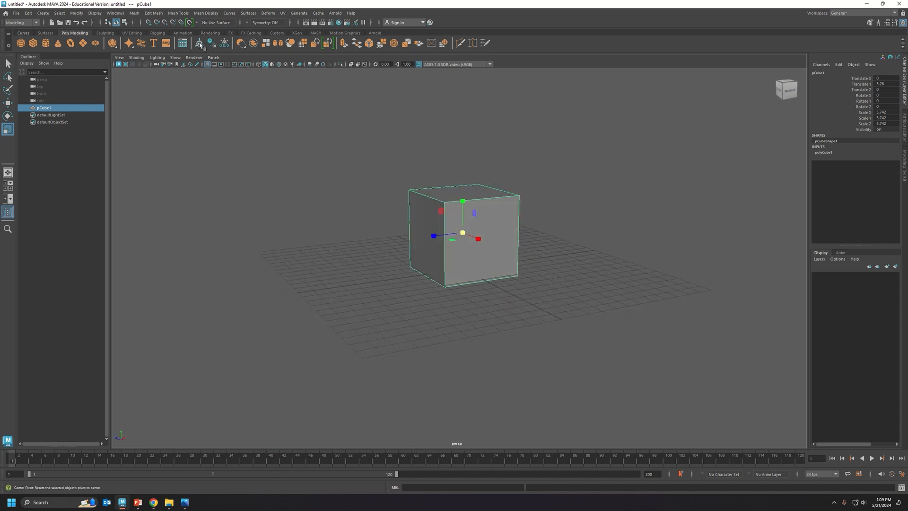
{"action": "left_click", "coordinate": [74, 15]}
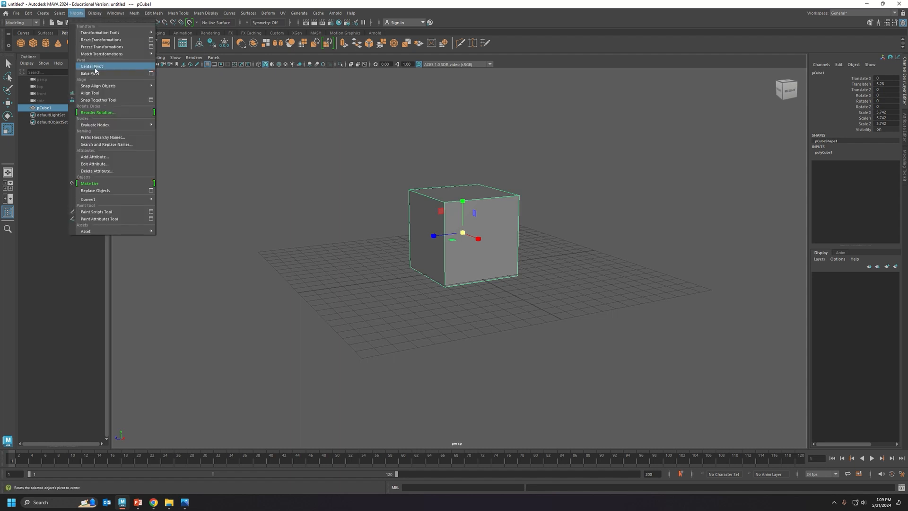
{"action": "left_click", "coordinate": [396, 261]}
{"action": "left_click_drag", "start_coordinate": [431, 255], "coordinate": [448, 243], "text": "alt"}
{"action": "left_click", "coordinate": [450, 236]}
{"action": "right_click_drag", "start_coordinate": [388, 253], "coordinate": [414, 248], "text": "alt"}
- In the front view, raise the cube to a Translate Y of about 5.451 so its base sits on the horizontal grid axis
{"action": "key", "text": "space"}
{"action": "left_click", "coordinate": [438, 244]}
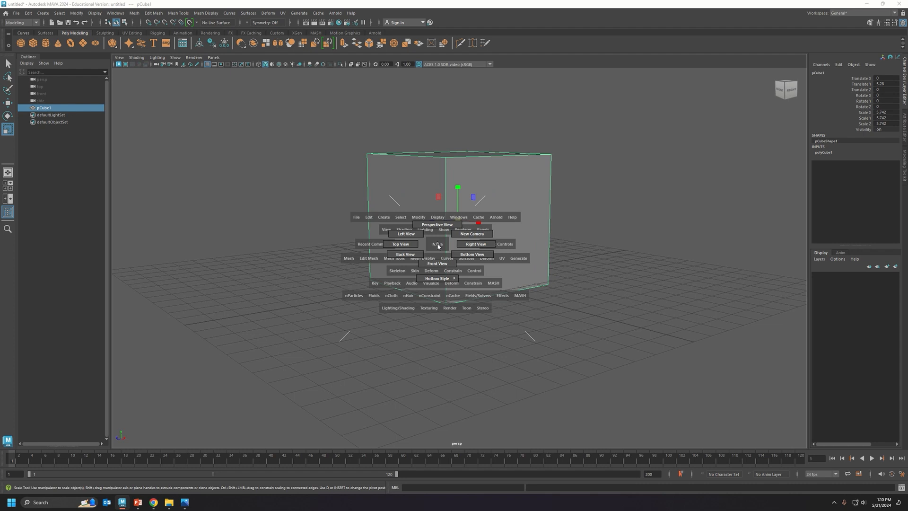
{"action": "left_click_drag", "start_coordinate": [438, 244], "coordinate": [434, 264]}
{"action": "scroll", "coordinate": [423, 284], "scroll_direction": "up", "scroll_amount": 4}
{"action": "key", "text": "w"}
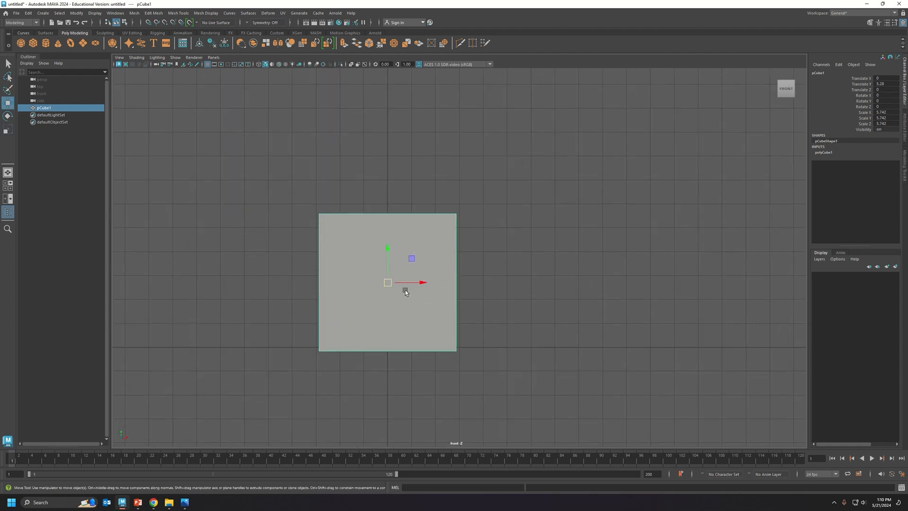
{"action": "key", "text": "x"}
{"action": "mouse_move", "coordinate": [390, 259]}
{"action": "left_mouse_down"}
{"action": "mouse_move", "coordinate": [383, 279]}
{"action": "mouse_move", "coordinate": [387, 246]}
{"action": "left_mouse_up"}
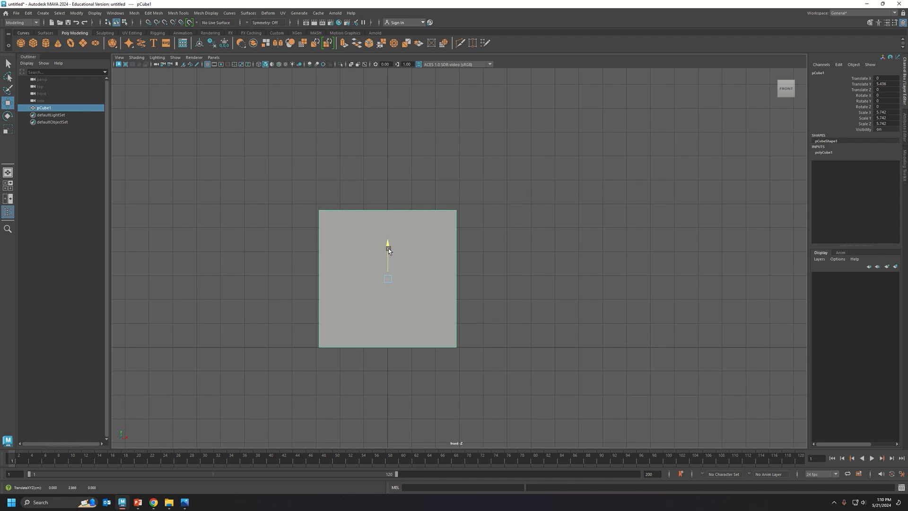
{"action": "left_click_drag", "start_coordinate": [388, 248], "coordinate": [389, 247]}
- Return to the perspective view, deselect the cube and inspect how it sits on the grid
{"action": "key", "text": "space"}
{"action": "left_click", "coordinate": [383, 239]}
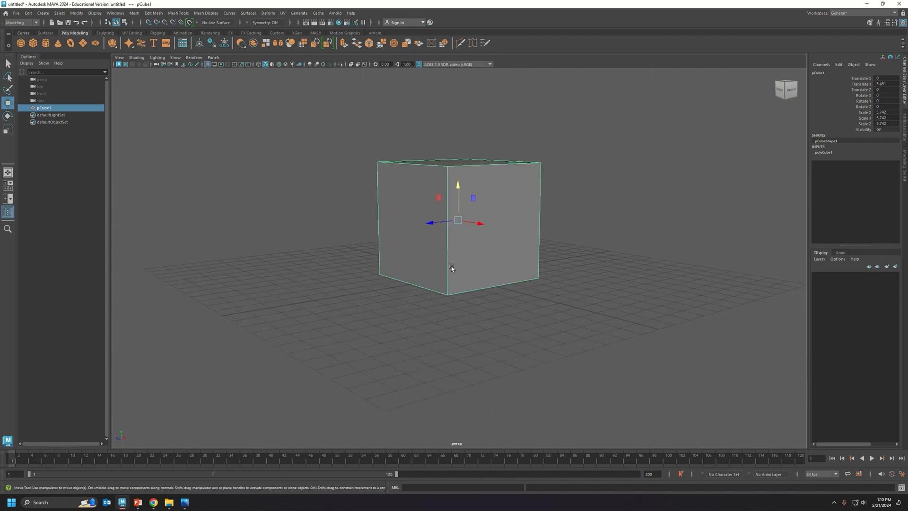
{"action": "left_click_drag", "start_coordinate": [451, 266], "coordinate": [375, 277], "text": "alt"}
{"action": "left_click", "coordinate": [497, 282]}
{"action": "left_click_drag", "start_coordinate": [498, 283], "coordinate": [398, 292], "text": "alt"}
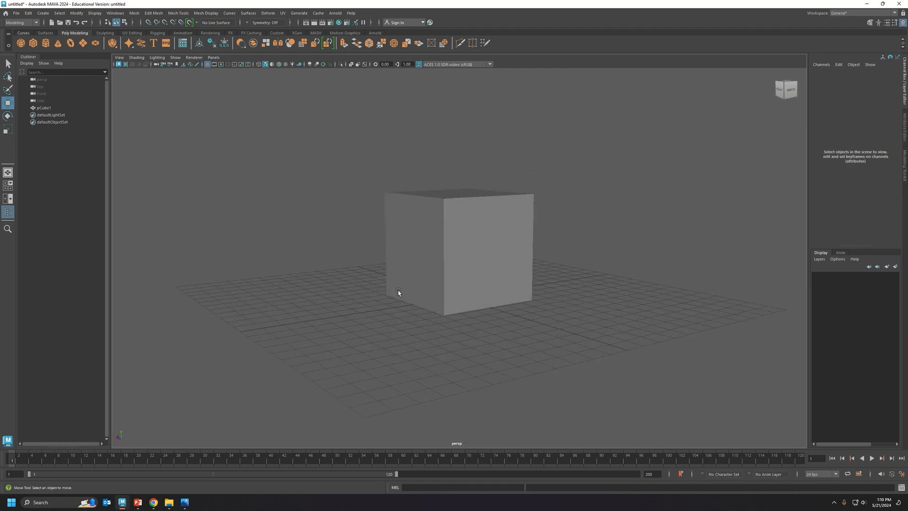
{"action": "left_click_drag", "start_coordinate": [417, 248], "coordinate": [397, 213], "text": "alt"}
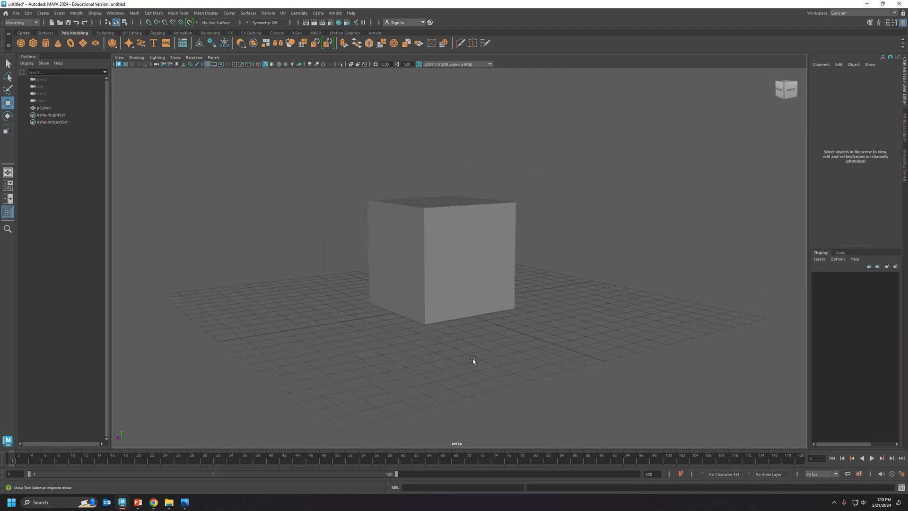
- Save the scene as a Maya Binary file named Blocks in the MinecraftBlocks project's scenes folder
{"action": "left_click", "coordinate": [17, 15]}
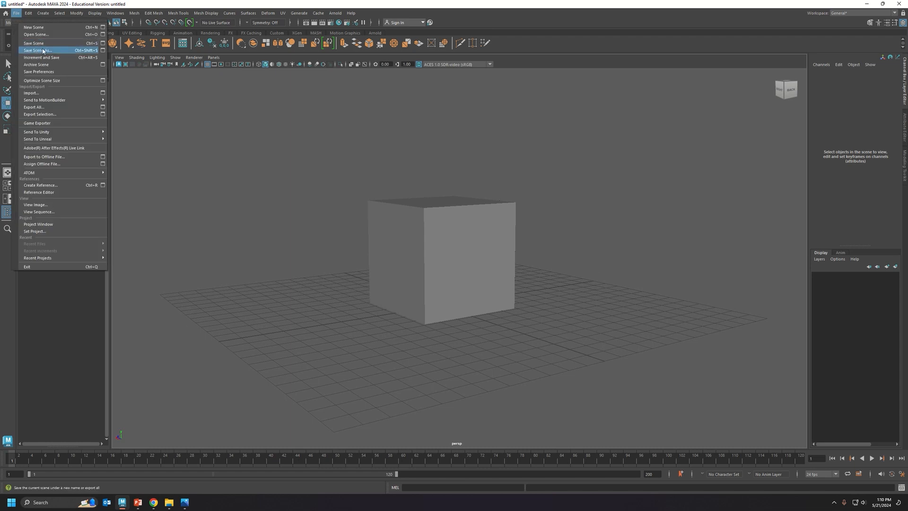
{"action": "left_click", "coordinate": [42, 51]}
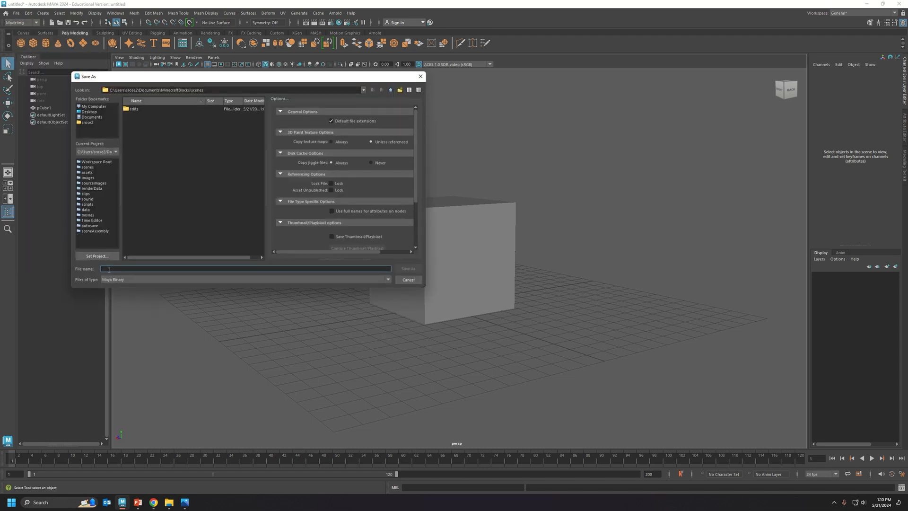
{"action": "type", "text": "Blocks"}
{"action": "left_click", "coordinate": [408, 268]}
{"action": "key", "text": "w"}
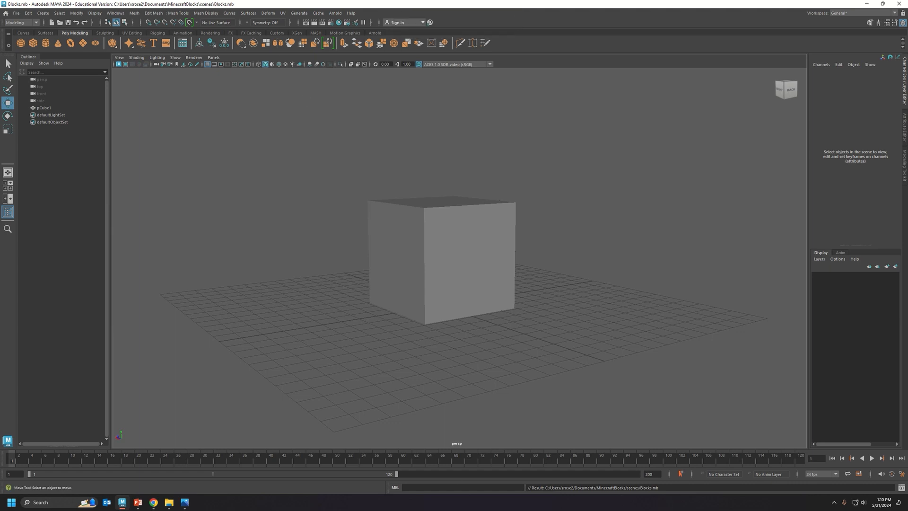
- Switch to File Explorer and check the saved scene file in scenes and the texture images in sourceimages
{"action": "left_click", "coordinate": [170, 503]}
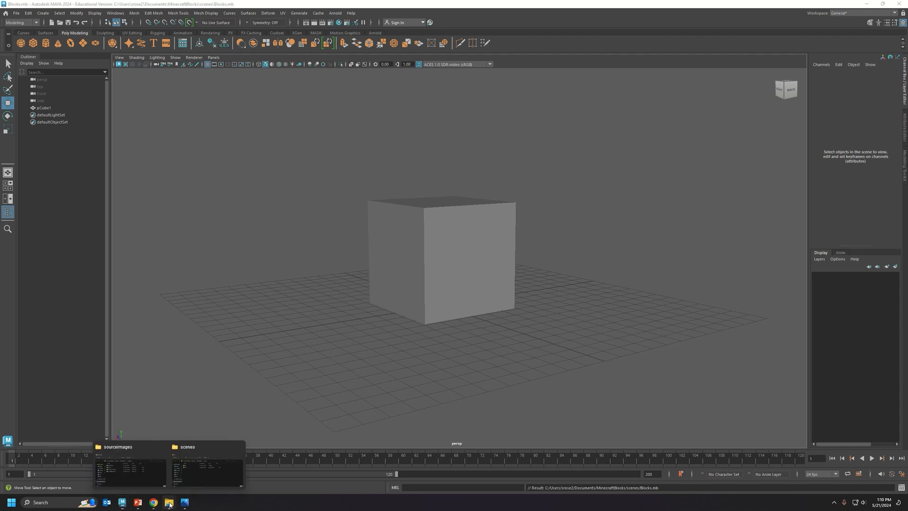
{"action": "left_click", "coordinate": [187, 472]}
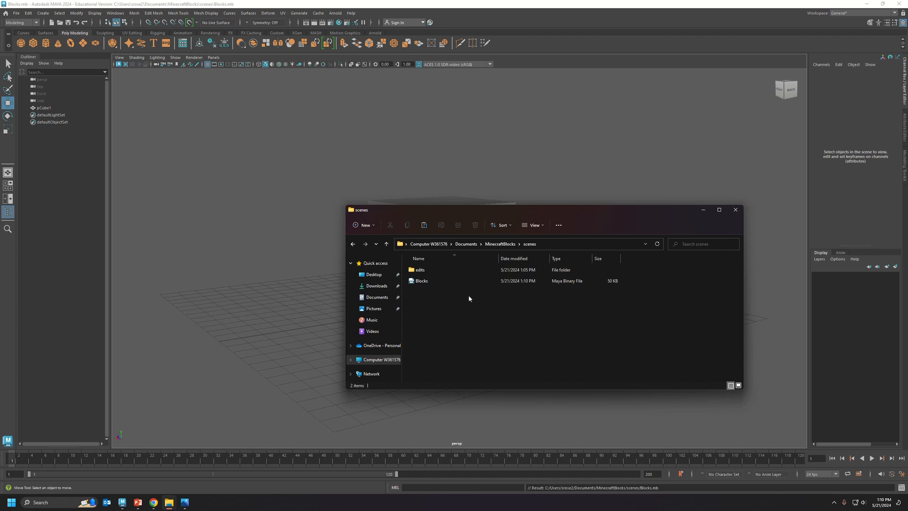
{"action": "left_click", "coordinate": [355, 245]}
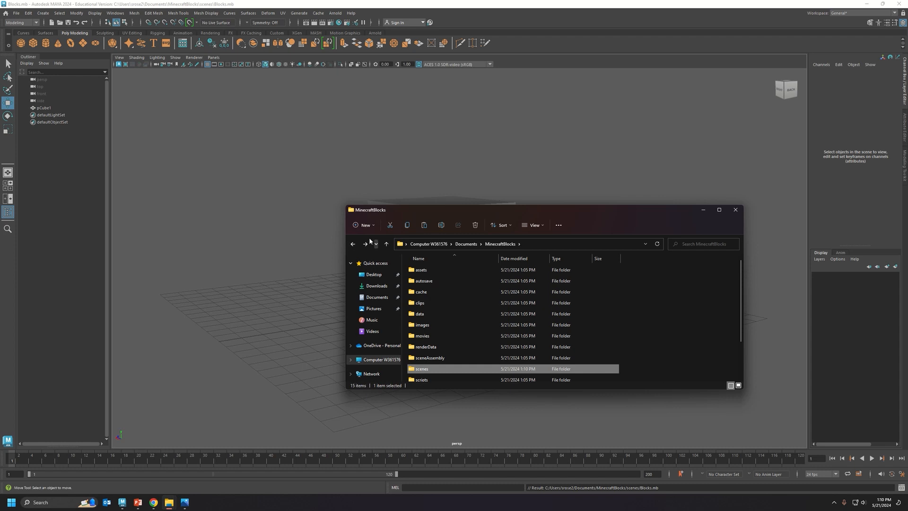
{"action": "scroll", "coordinate": [421, 360], "scroll_direction": "down", "scroll_amount": 2}
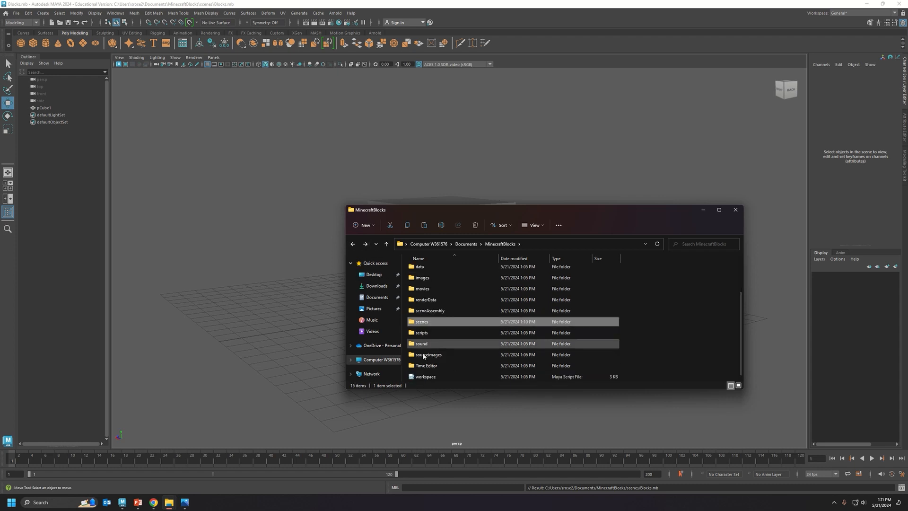
{"action": "left_click", "coordinate": [427, 355]}
{"action": "double_click", "coordinate": [427, 356]}
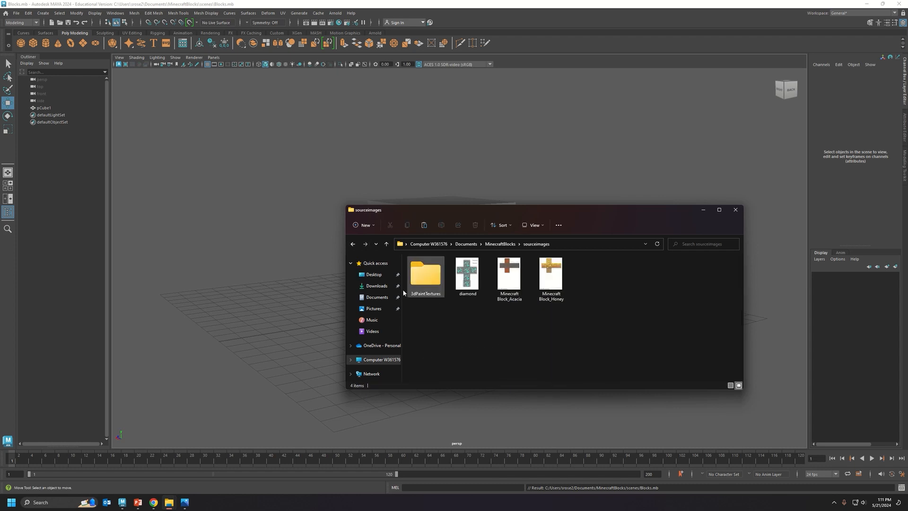
- Go up to the Documents folder, locate the MinecraftBlocks project folder and reopen its sourceimages folder
{"action": "left_click", "coordinate": [354, 246]}
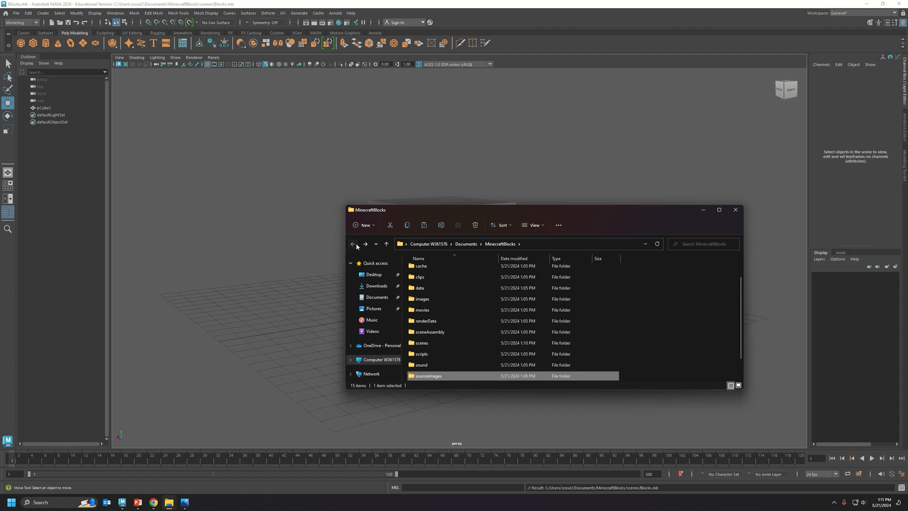
{"action": "left_click", "coordinate": [353, 244]}
{"action": "left_click", "coordinate": [424, 302]}
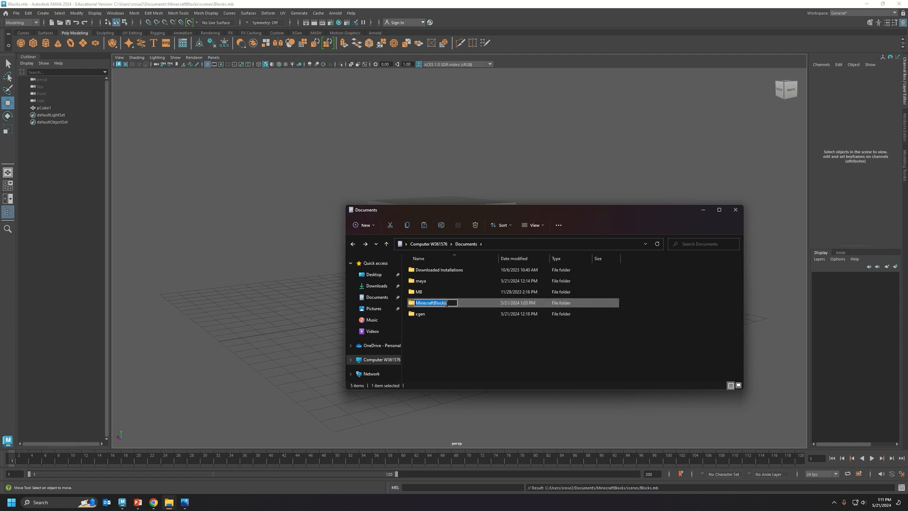
{"action": "left_click", "coordinate": [448, 330]}
{"action": "left_click", "coordinate": [442, 306]}
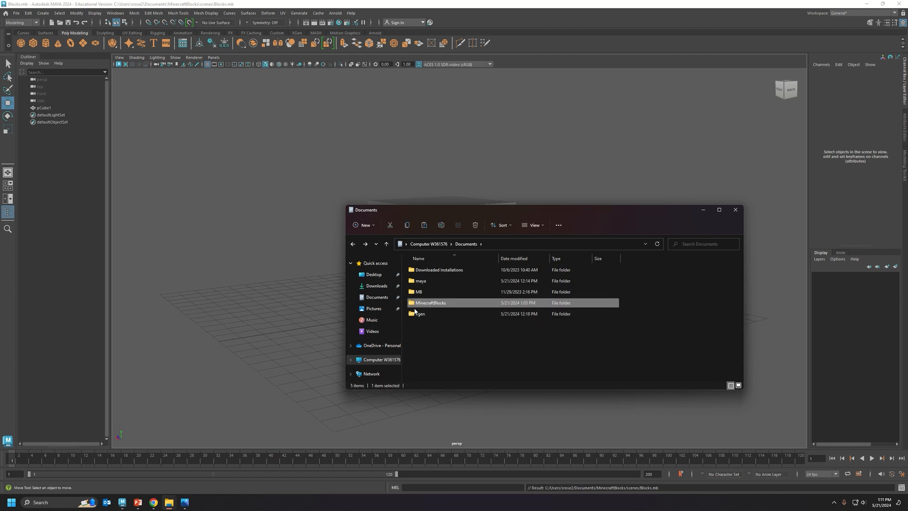
{"action": "double_click", "coordinate": [429, 304]}
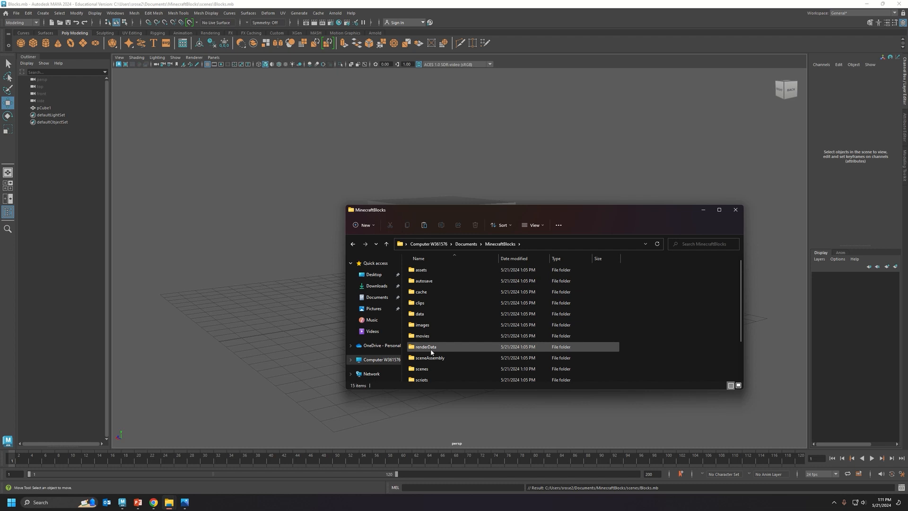
{"action": "scroll", "coordinate": [432, 353], "scroll_direction": "down", "scroll_amount": 2}
{"action": "left_click", "coordinate": [442, 356]}
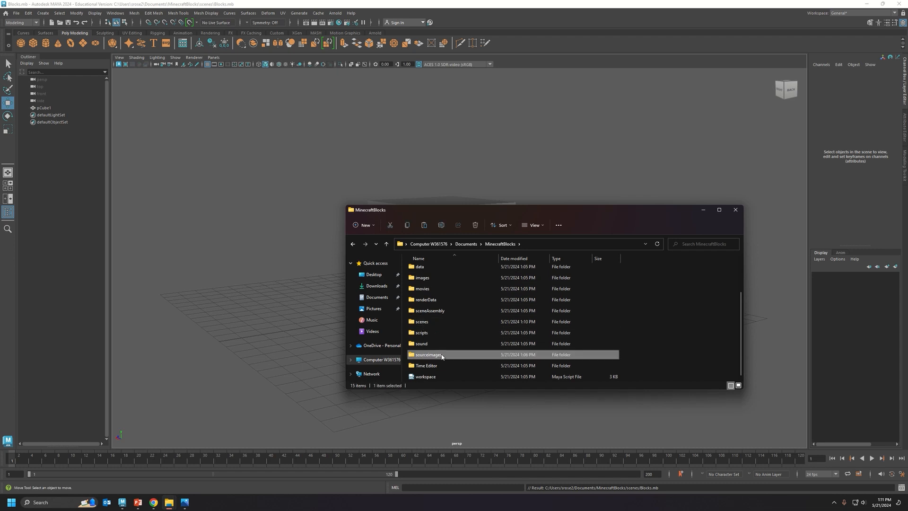
{"action": "double_click", "coordinate": [442, 356]}
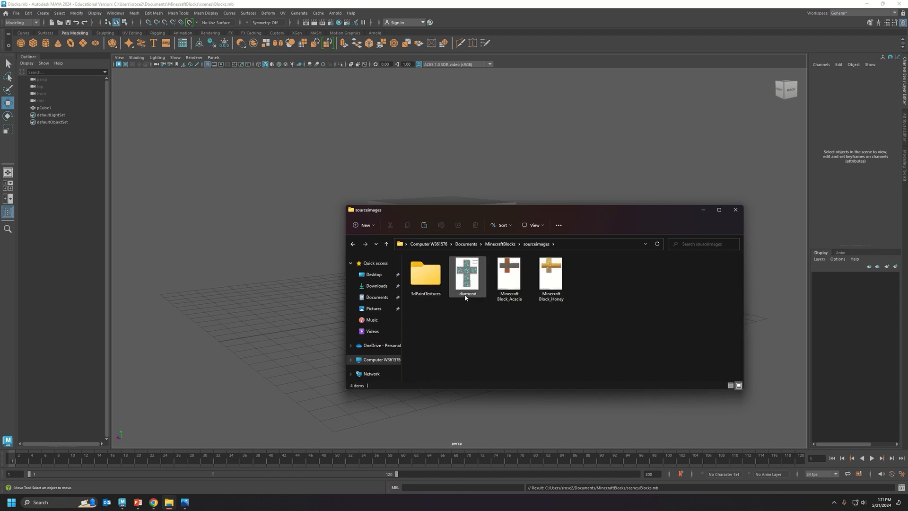
- Go back up to Documents and open the scenes folder inside the MinecraftBlocks project
{"action": "left_click", "coordinate": [353, 245]}
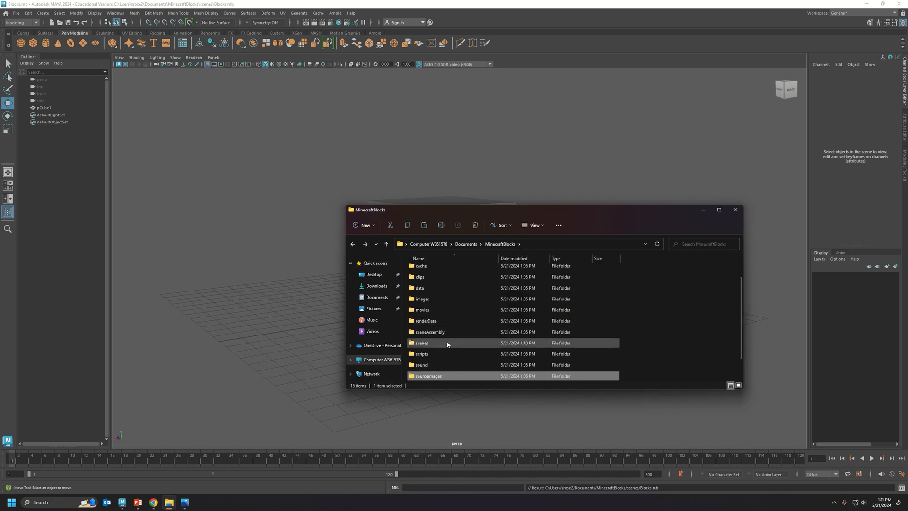
{"action": "scroll", "coordinate": [431, 348], "scroll_direction": "down", "scroll_amount": 1}
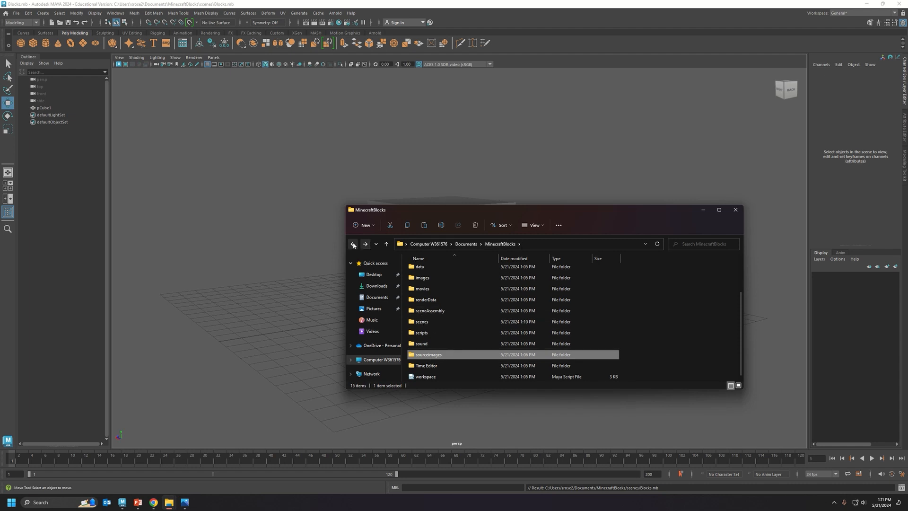
{"action": "left_click", "coordinate": [387, 244]}
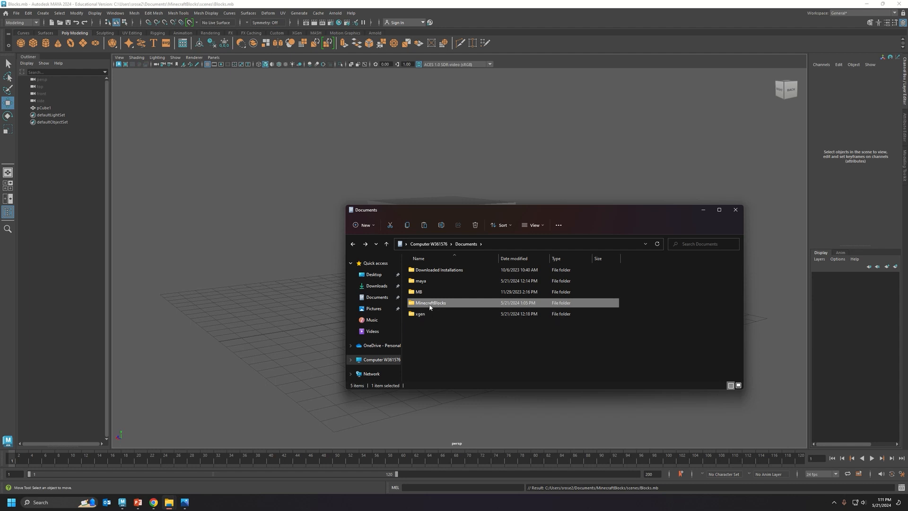
{"action": "double_click", "coordinate": [429, 307]}
{"action": "double_click", "coordinate": [425, 321]}
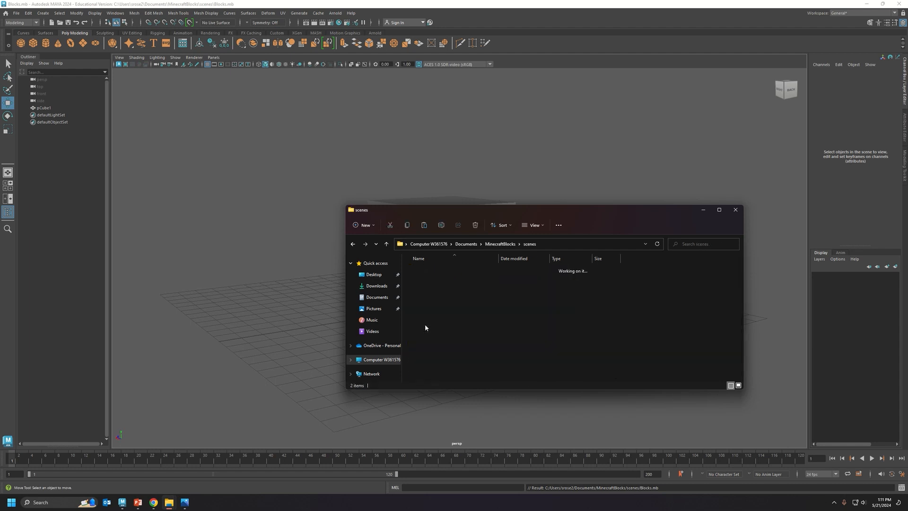